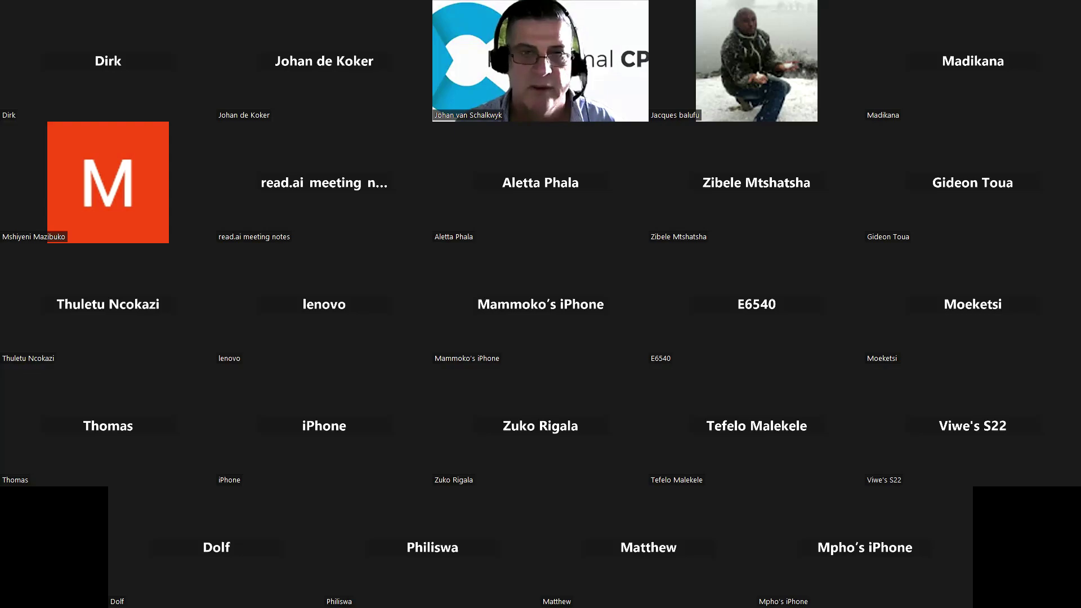
Switch to Safari and look over the WPTP website's home page, including the feature and training sections.
key(super+Tab)
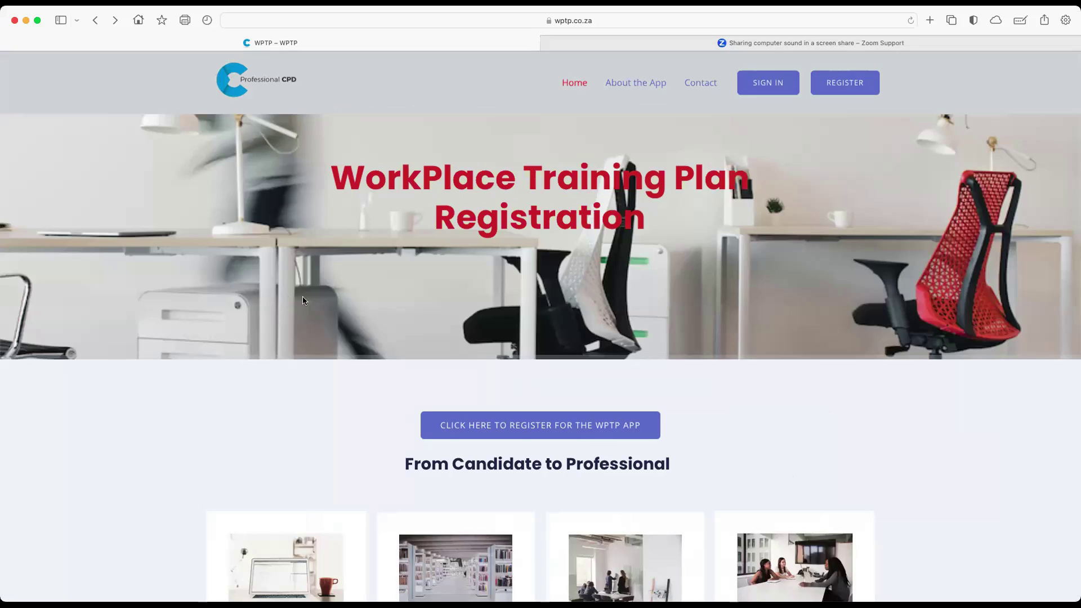
scroll(303, 300, down, 15)
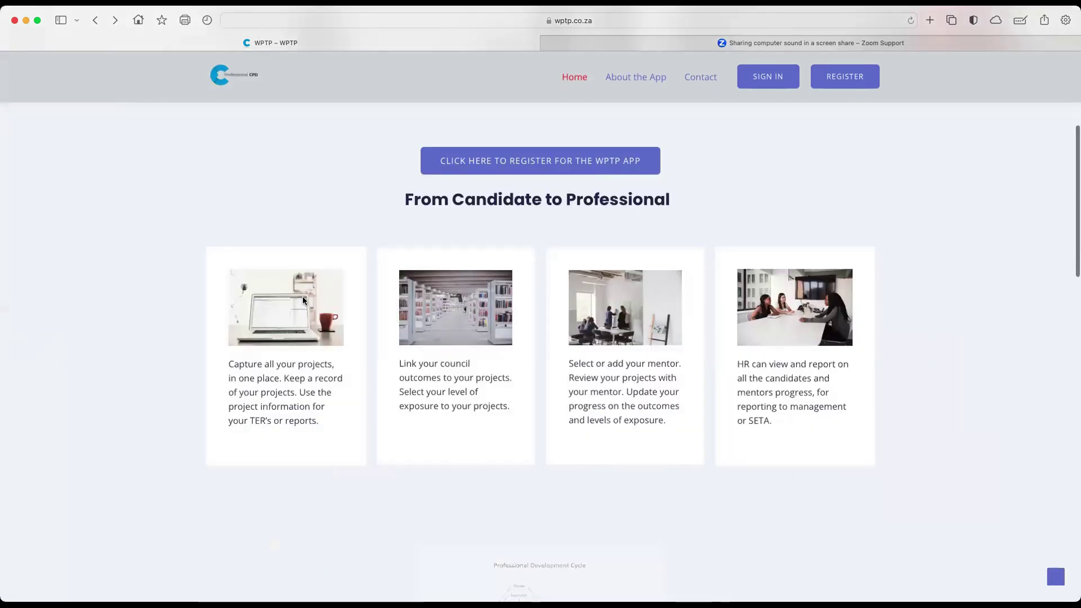
scroll(303, 299, down, 8)
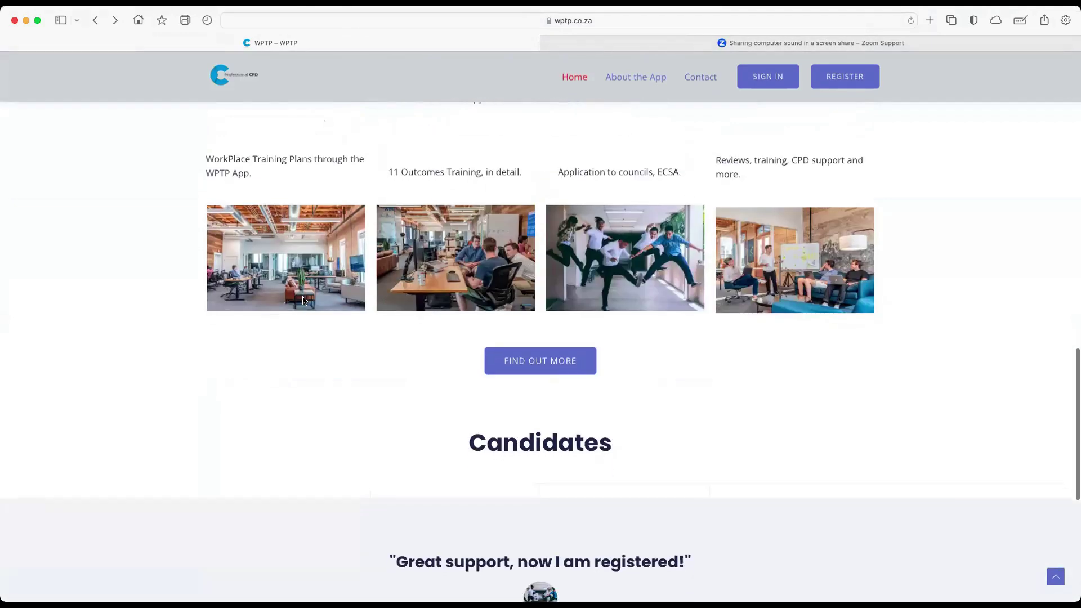
scroll(302, 298, up, 15)
scroll(302, 300, up, 10)
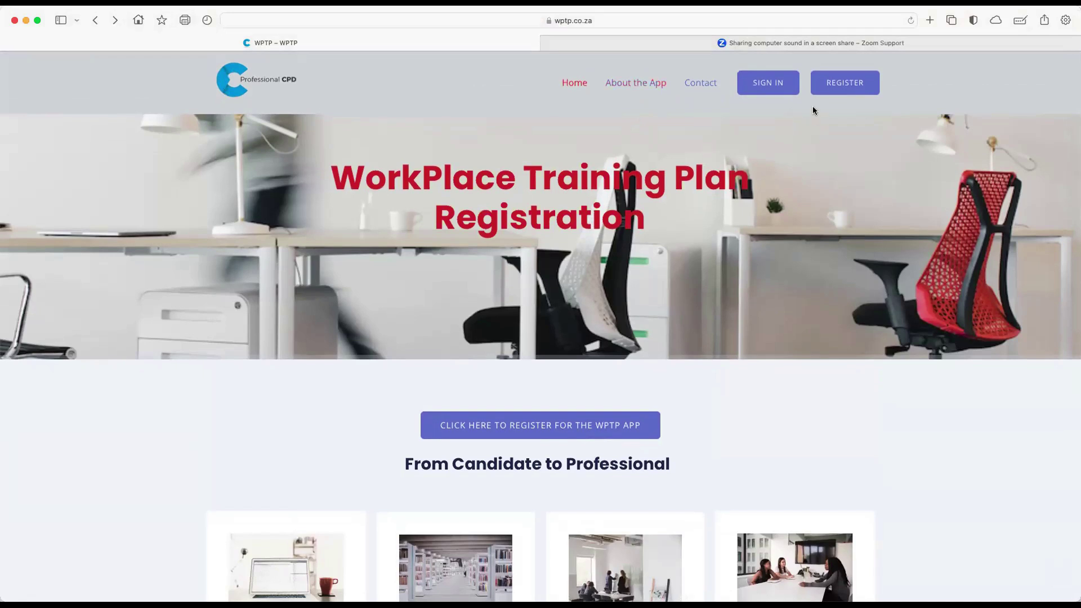
Open the new user registration form and set the user type to Candidate.
click(830, 89)
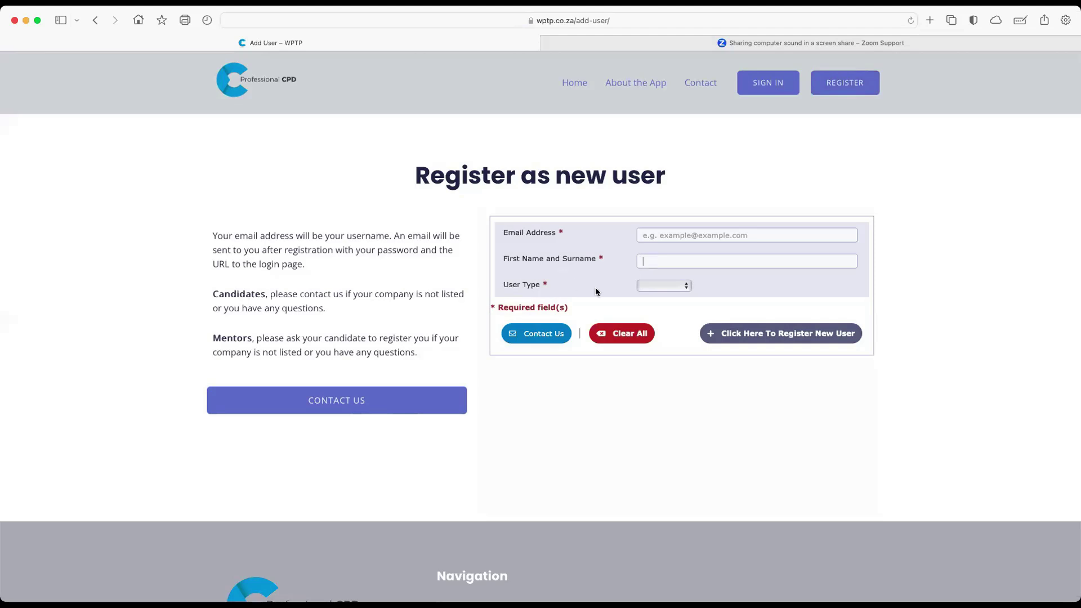
click(654, 285)
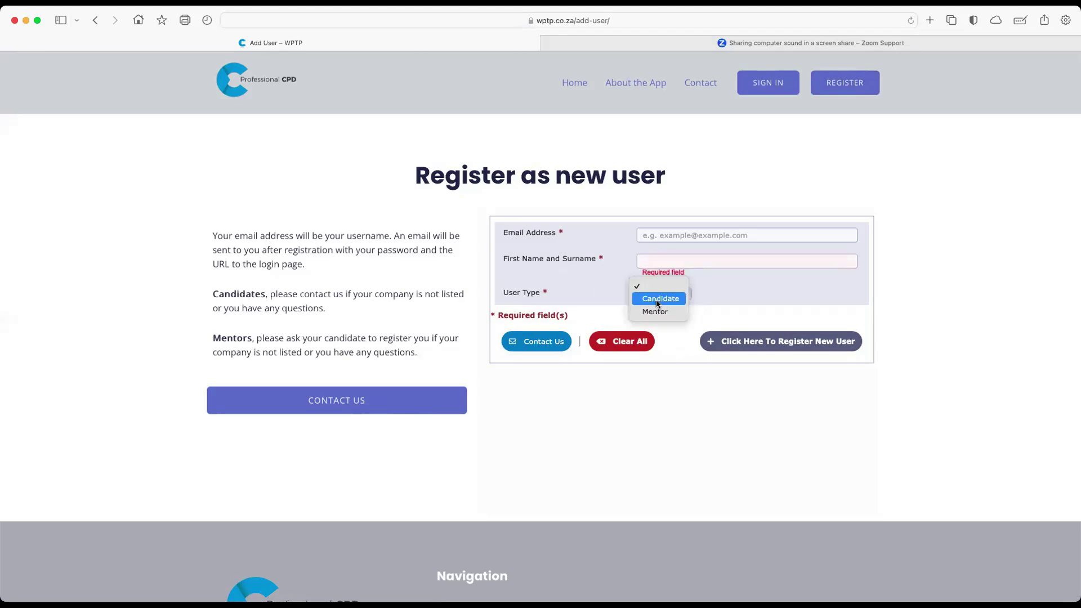
click(657, 300)
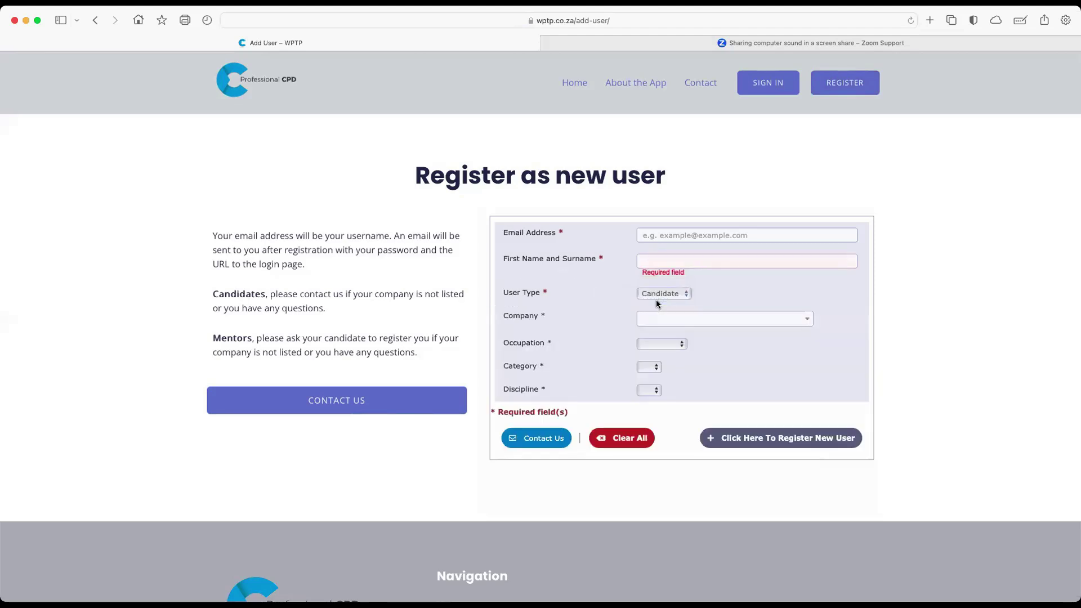
Browse the company options in the candidate registration form without choosing one, and reload the blank form.
click(695, 316)
scroll(687, 379, down, 10)
scroll(687, 378, up, 10)
scroll(686, 378, down, 10)
scroll(687, 379, up, 5)
scroll(686, 378, up, 3)
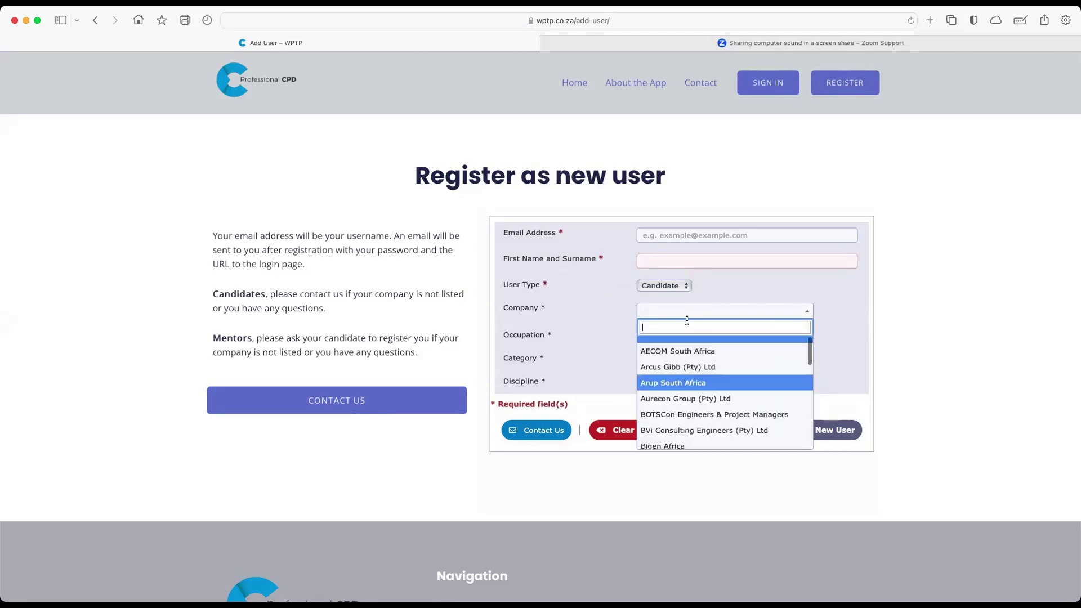
click(714, 287)
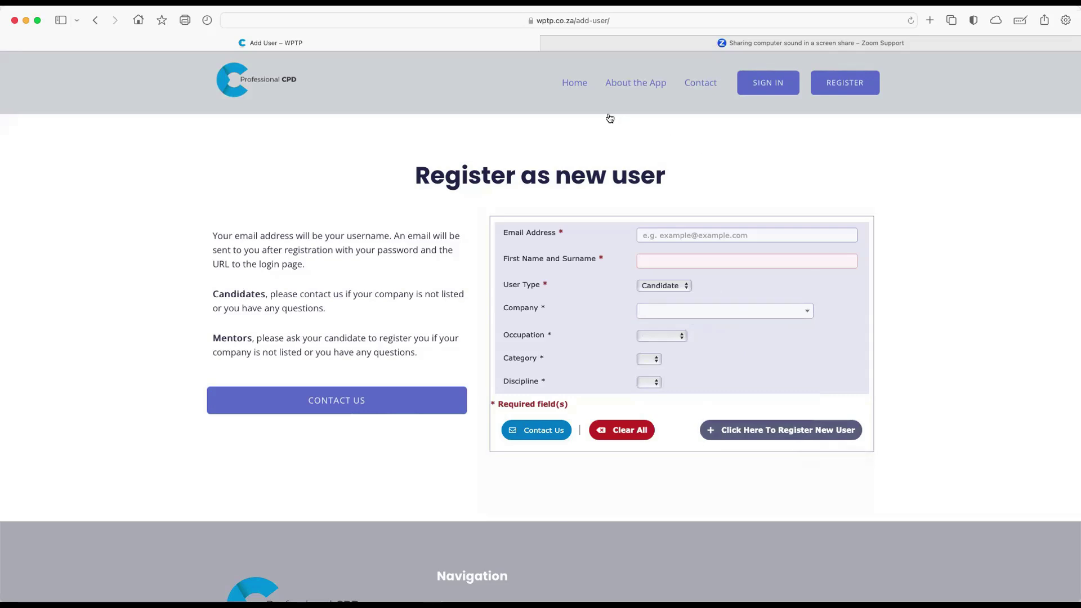
click(839, 85)
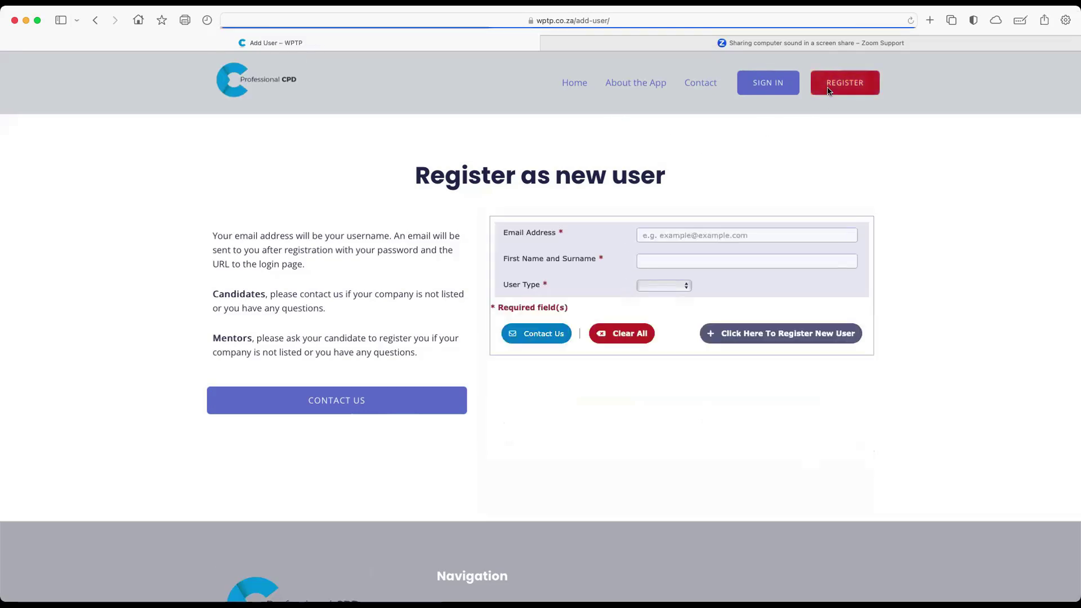
Open the sign-in page and log in with the saved email address and password.
click(766, 85)
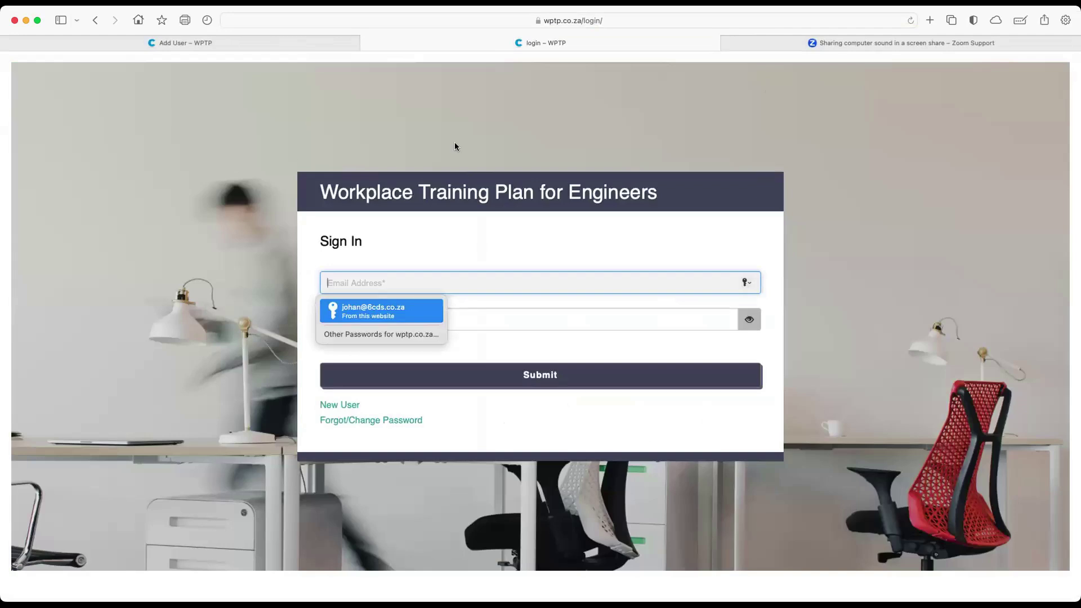
click(370, 311)
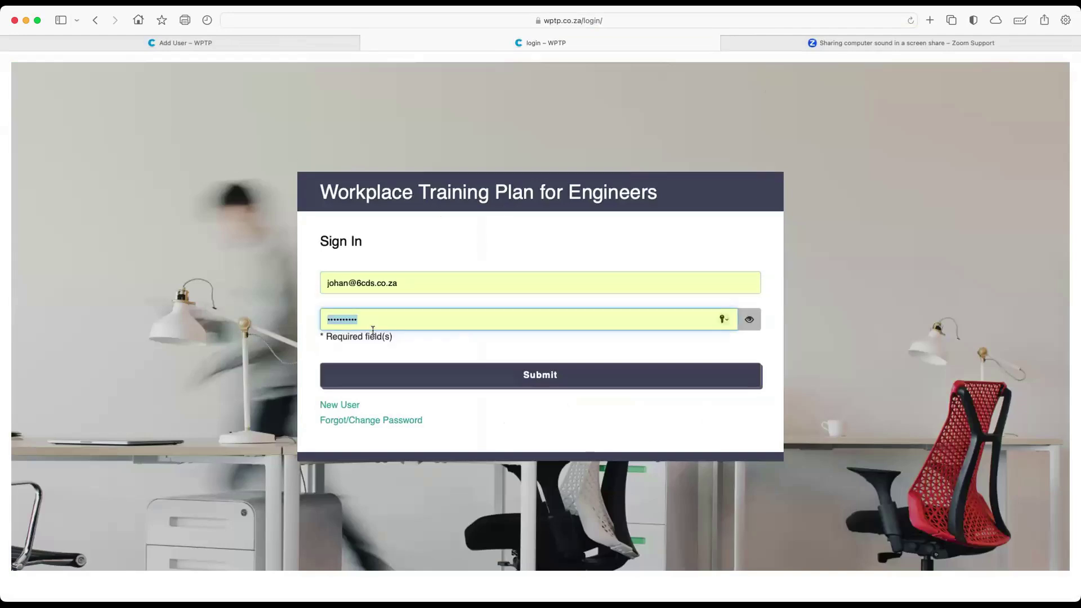
click(498, 375)
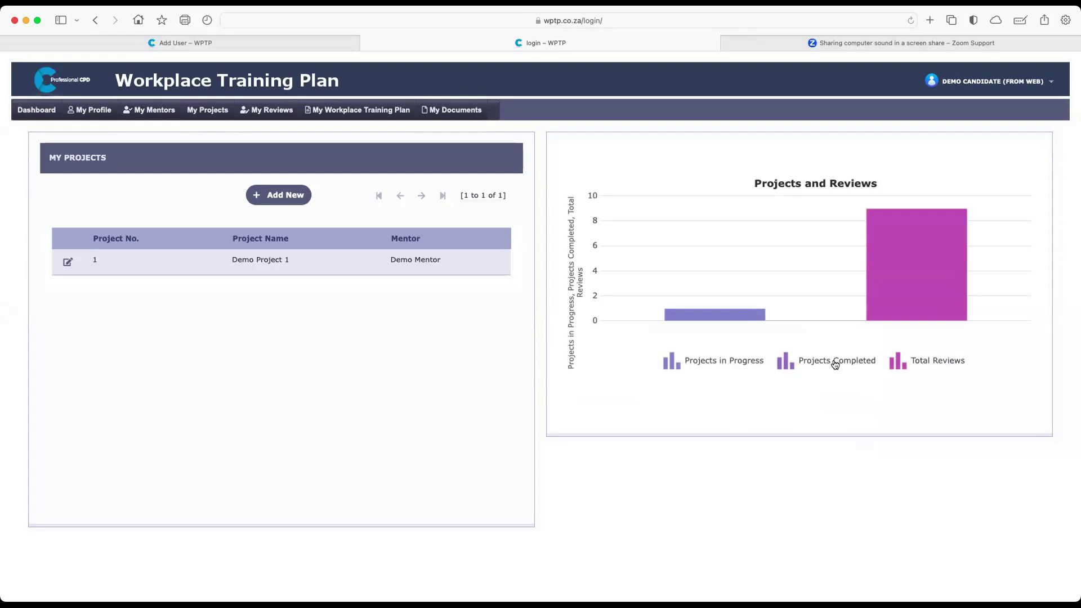
Open the candidate's profile, then read and acknowledge the notice about changing the email address.
mouse_move(921, 250)
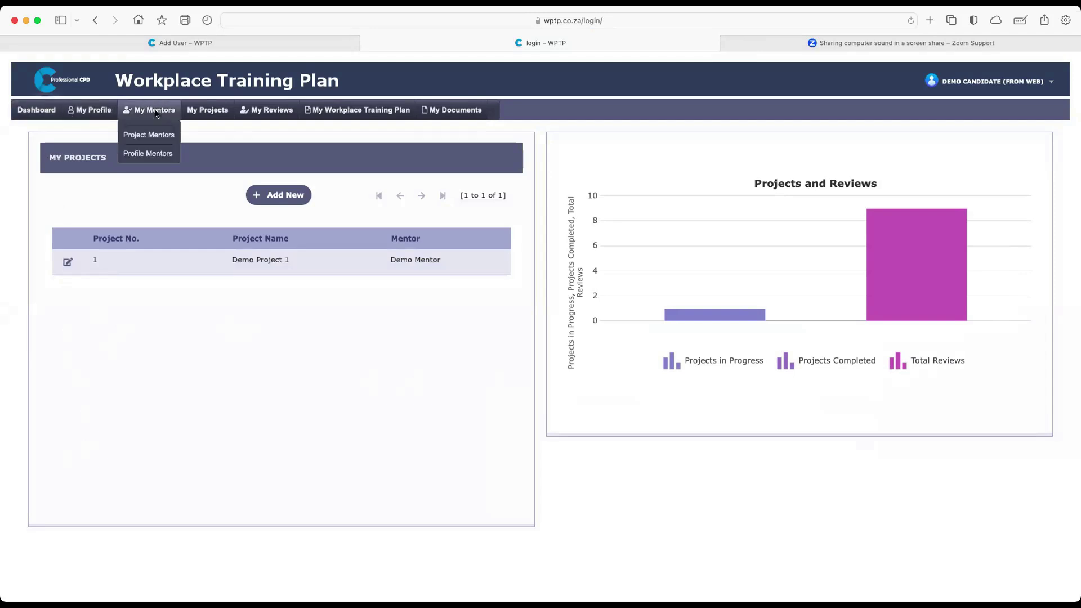
click(87, 113)
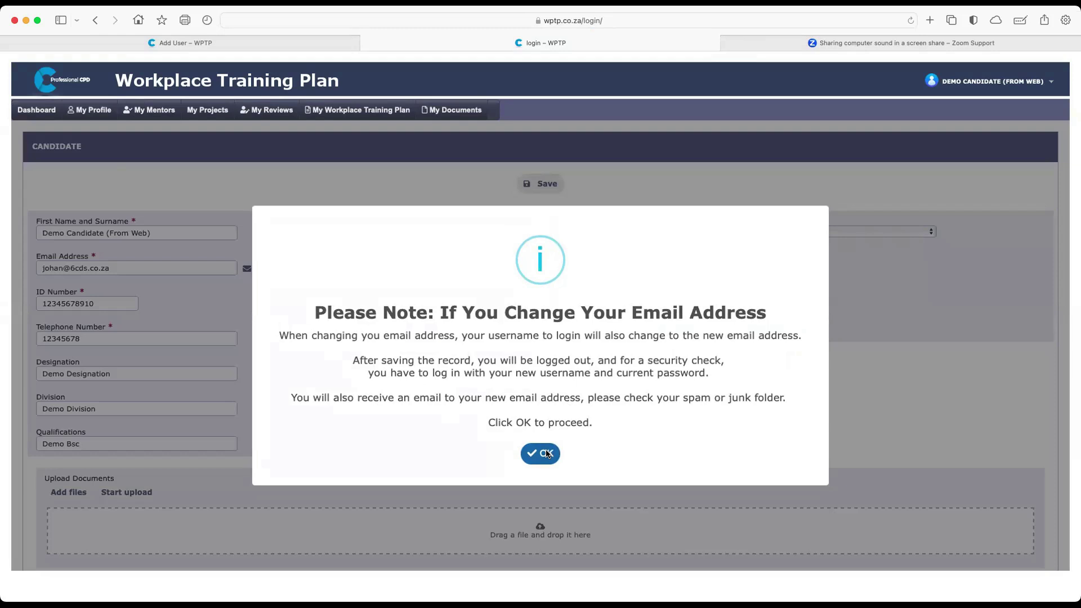
drag(354, 359, 630, 425)
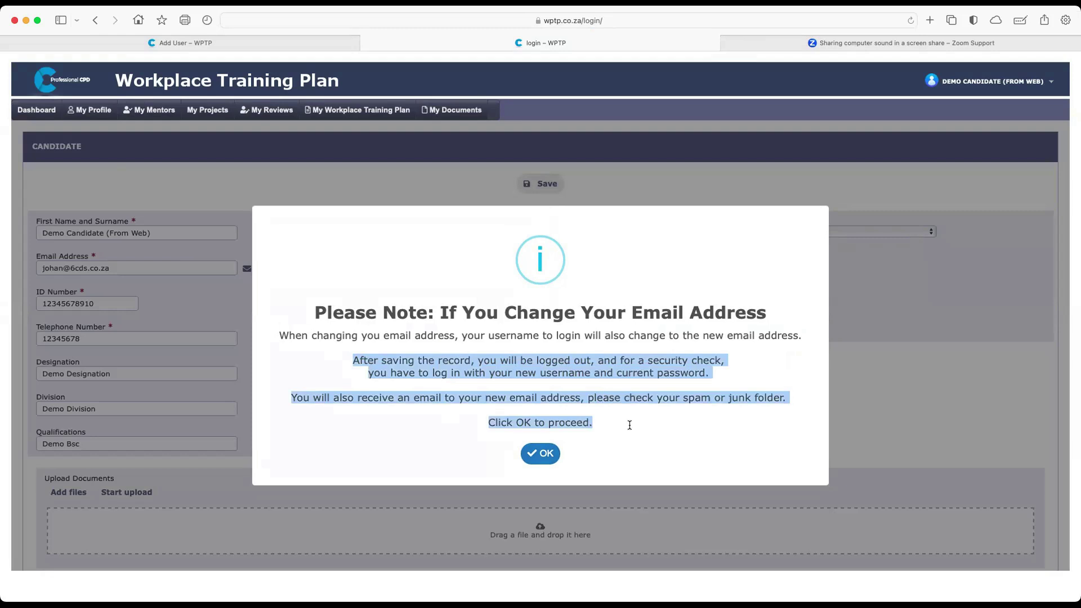
click(544, 454)
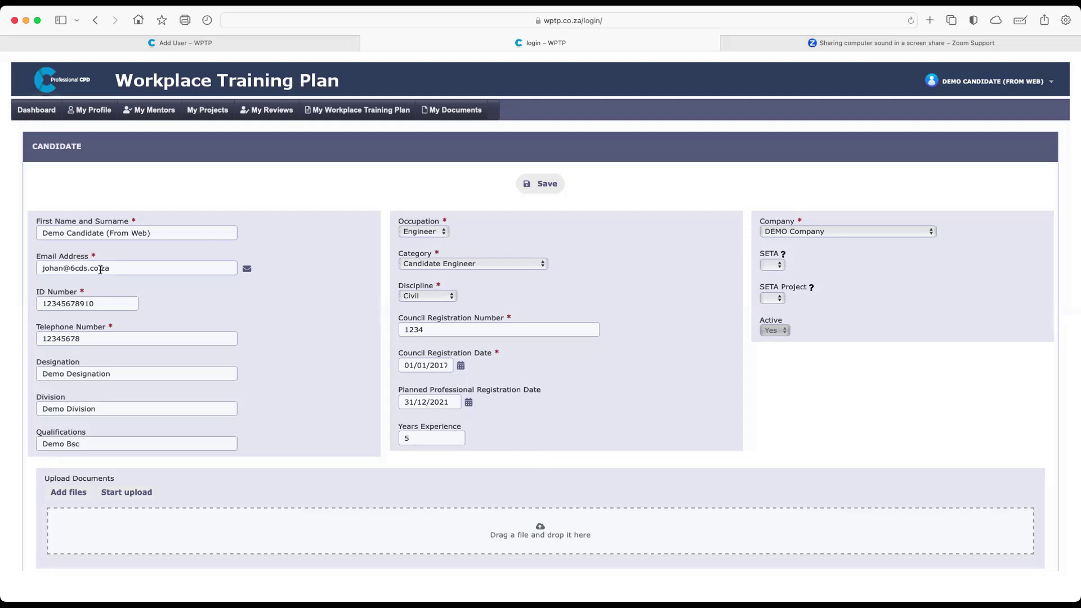
View the project mentors and the profile mentors, and return to the project mentors list.
click(151, 112)
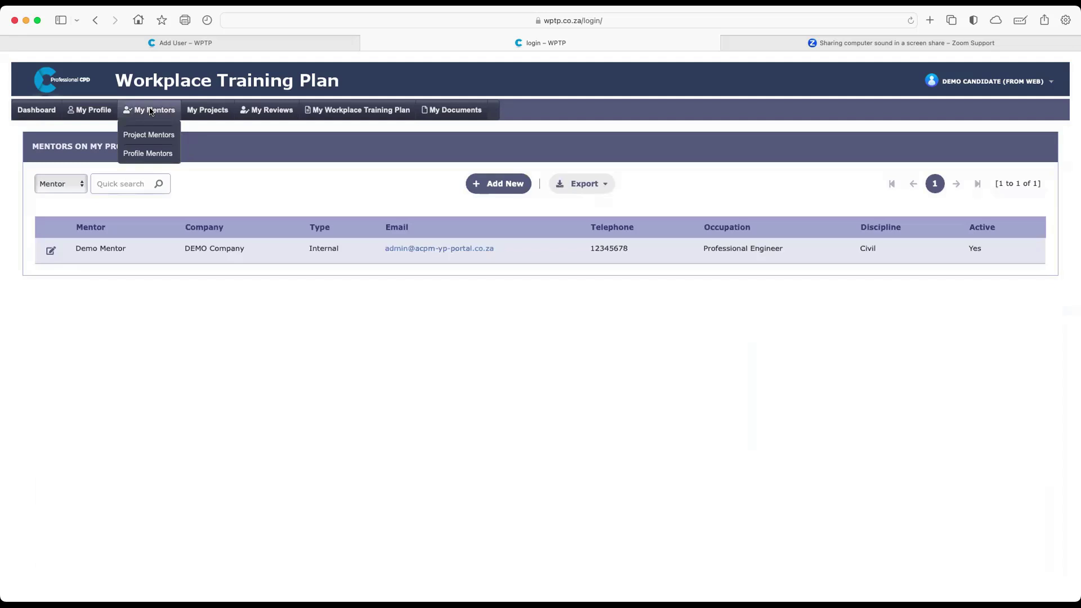
click(142, 154)
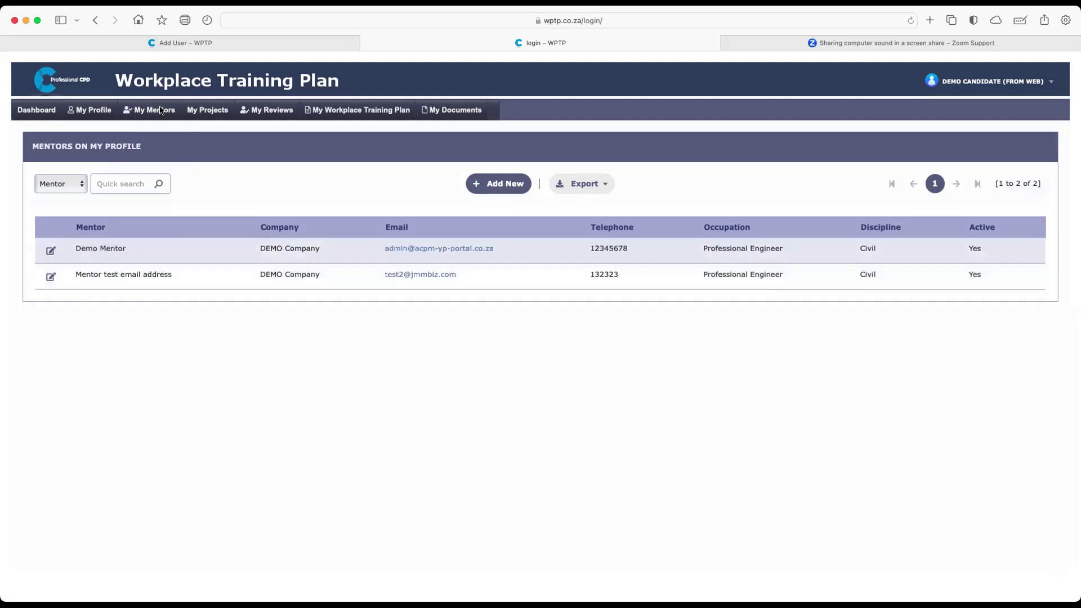
mouse_move(149, 110)
click(154, 135)
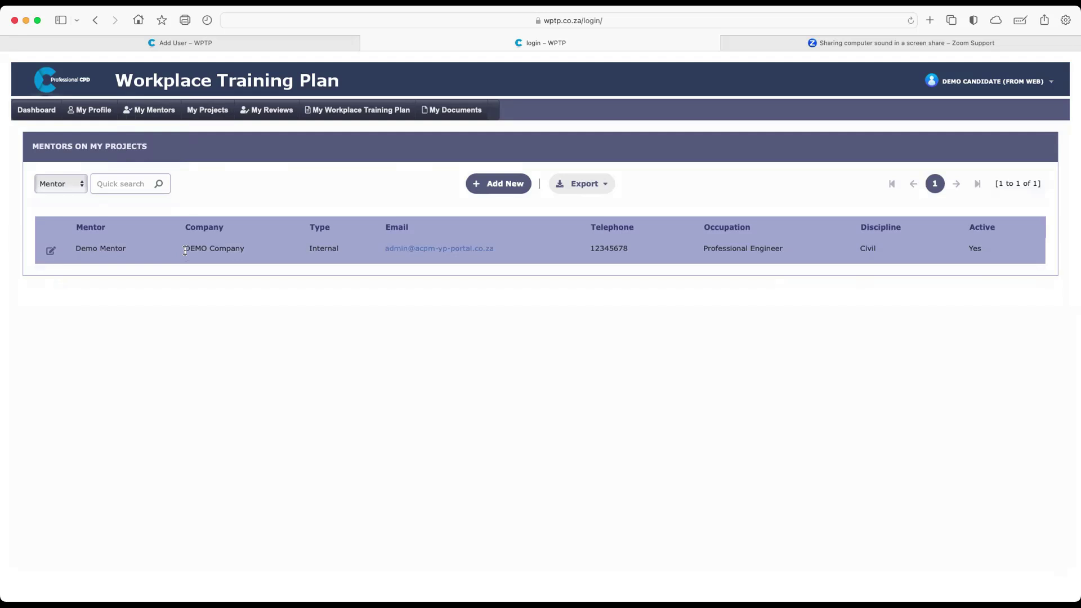
Open the details of Demo Project 1 and set its weeks worked to 107.
click(204, 111)
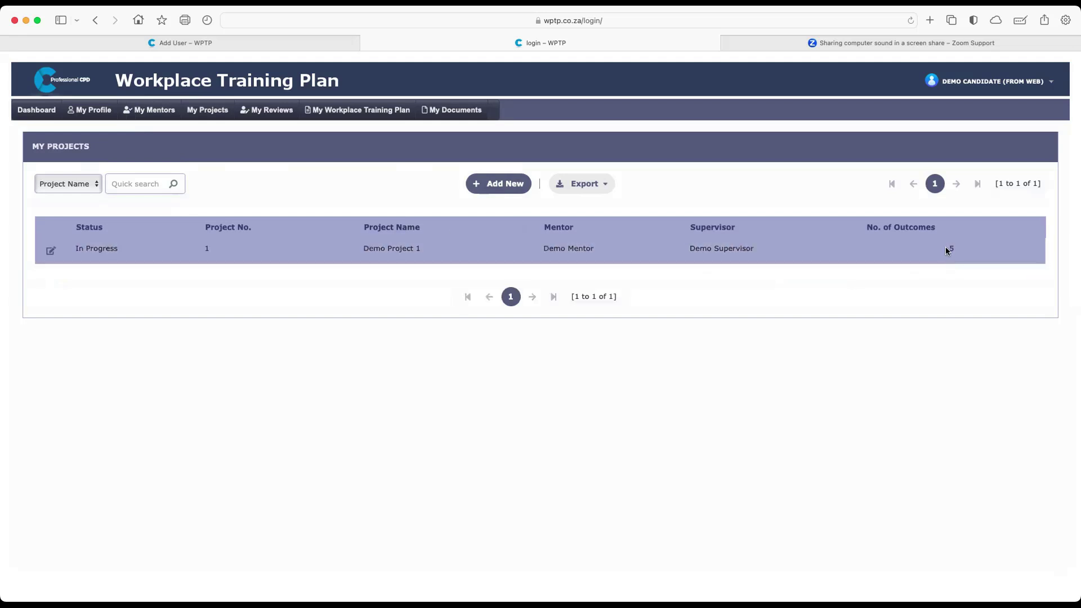
click(49, 250)
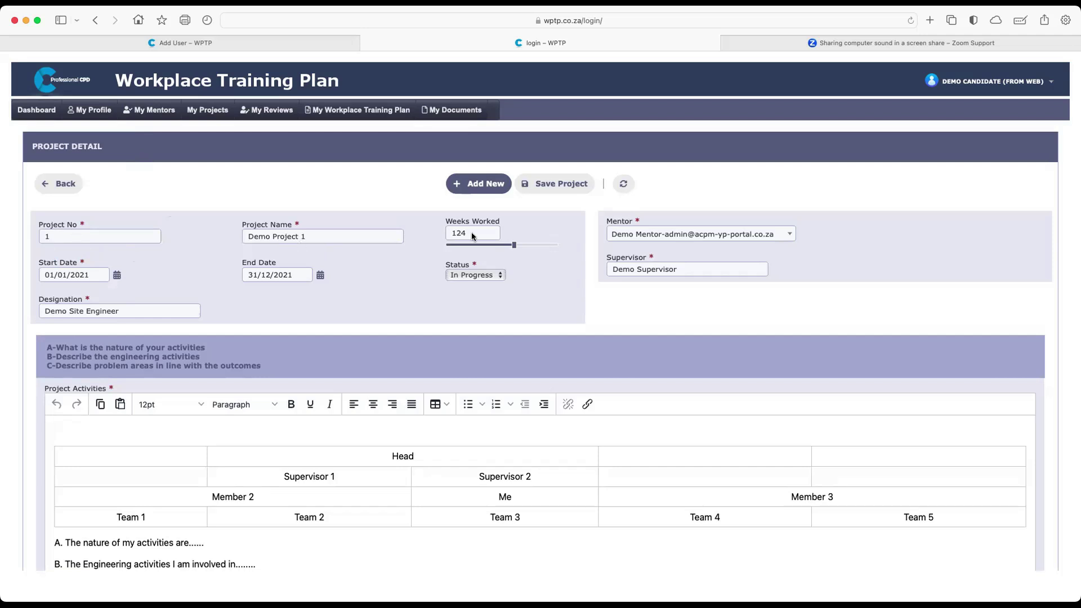
drag(513, 245, 506, 245)
Check which mentors can be assigned to the project without changing the selection, and place the cursor in the Supervisor field.
click(633, 232)
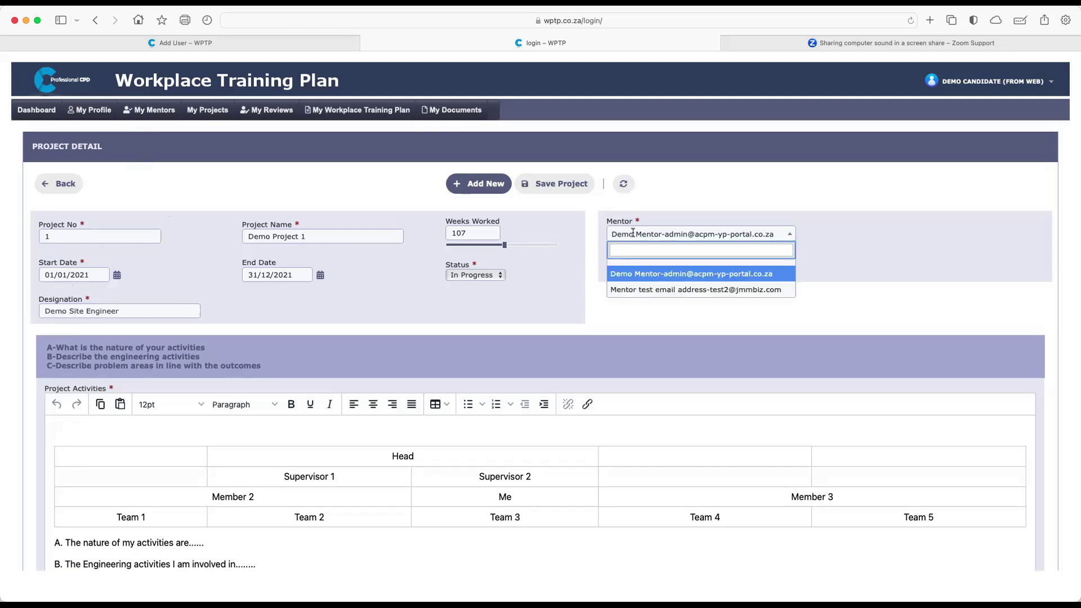
click(633, 233)
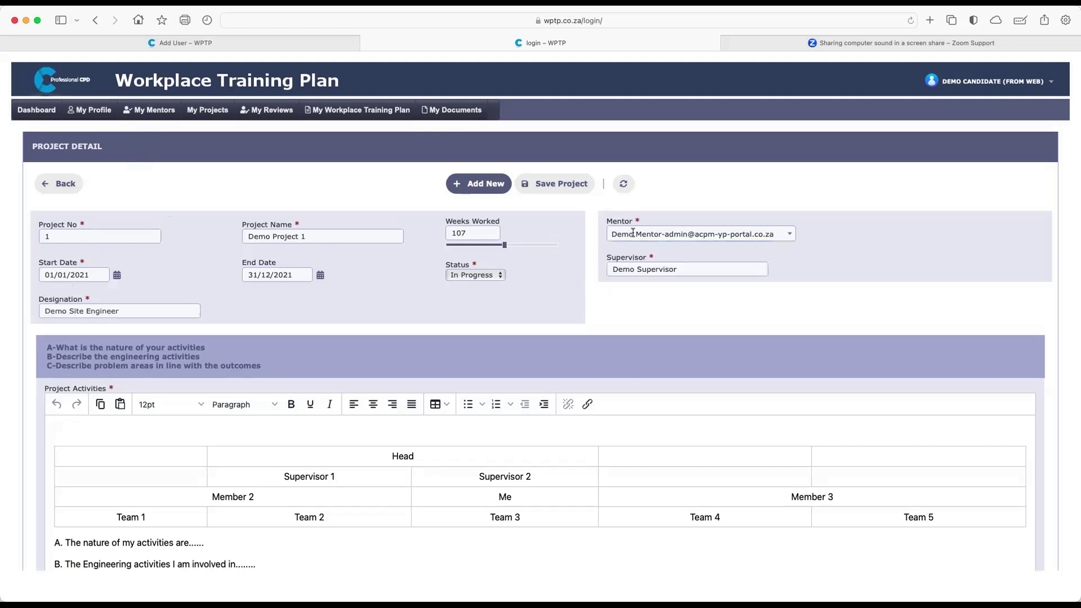
click(630, 272)
Examine the project activities text, highlighting points B and C, and the council outcomes and supporting documents below it.
scroll(583, 279, down, 4)
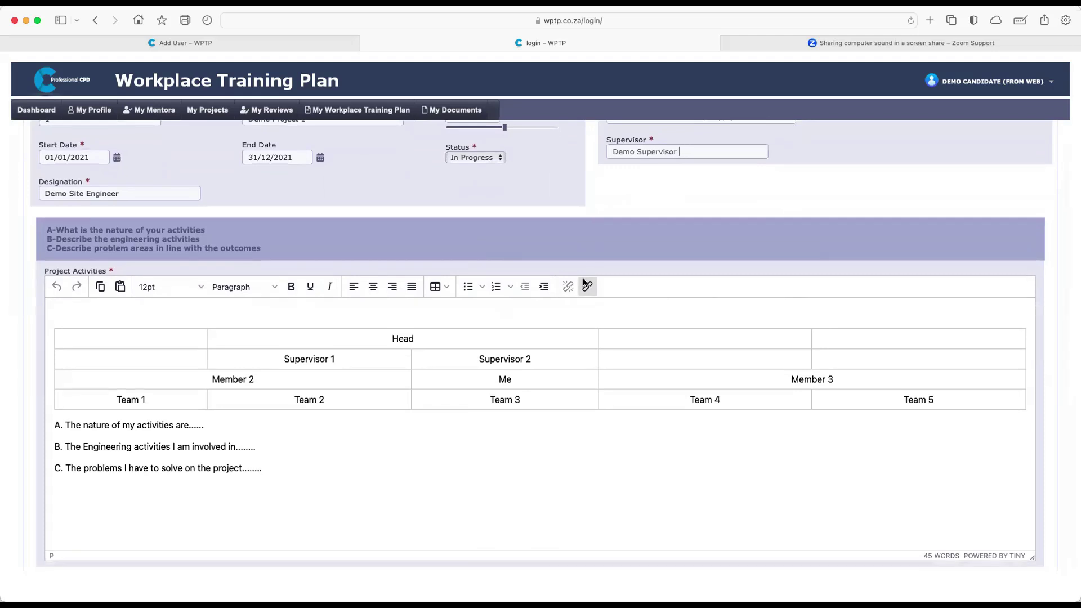
scroll(584, 283, down, 3)
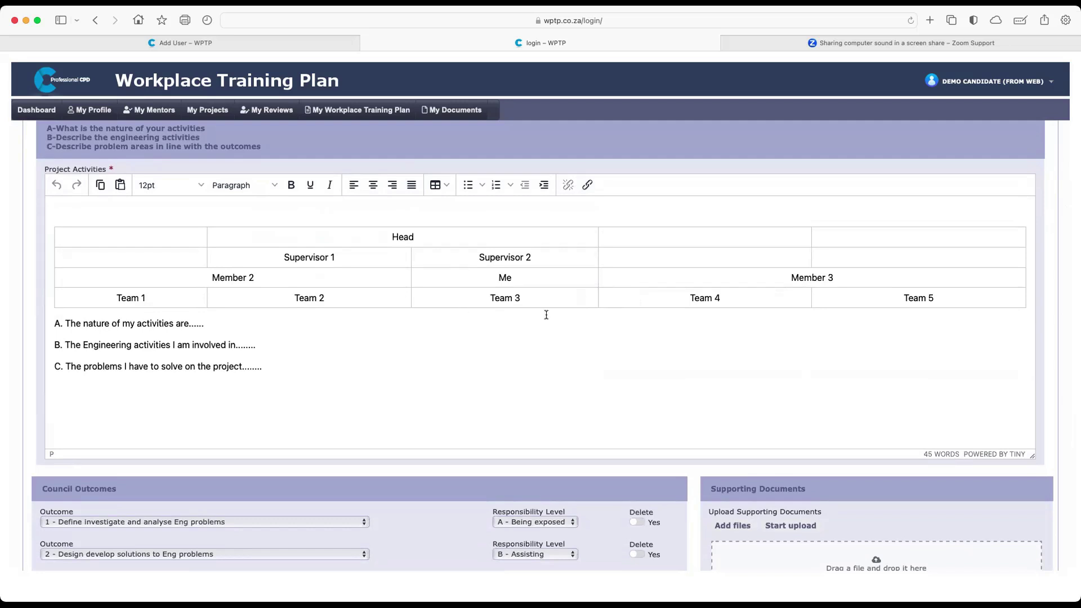
scroll(418, 327, down, 3)
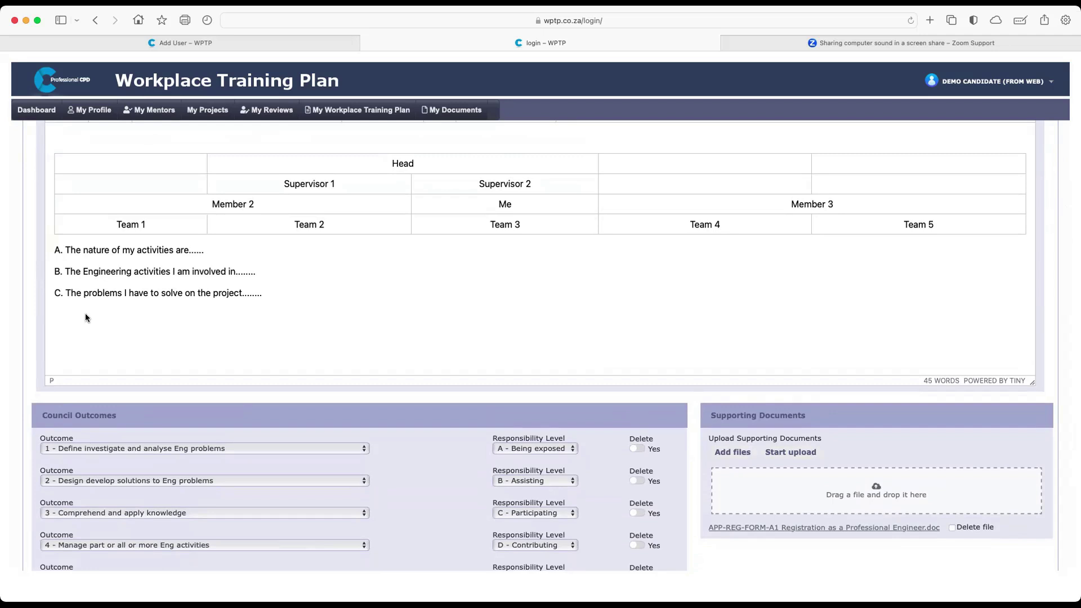
scroll(299, 303, down, 1)
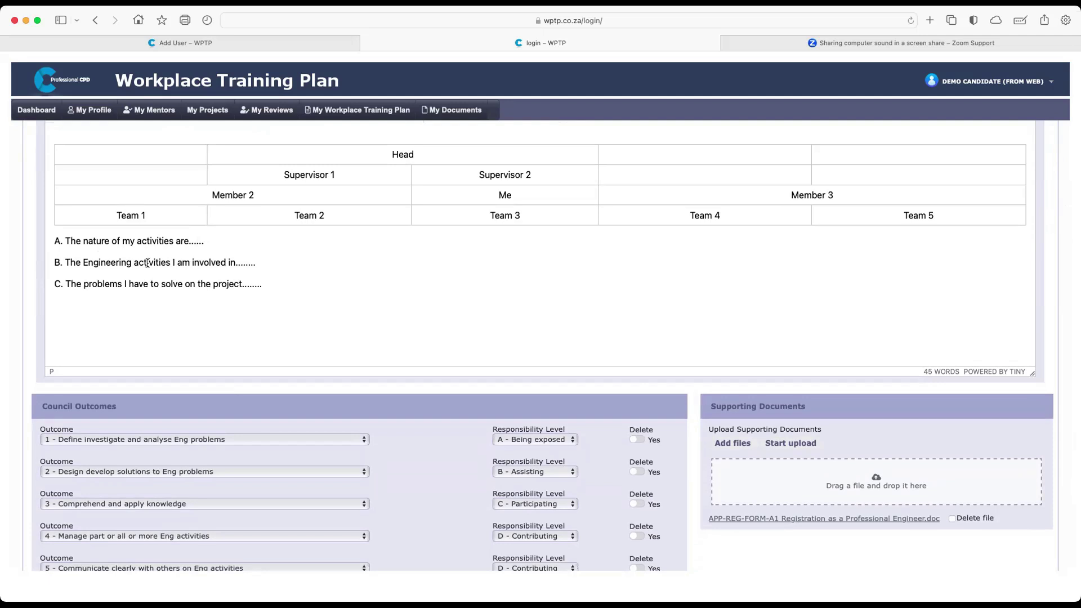
drag(210, 296, 55, 260)
scroll(276, 329, down, 5)
scroll(277, 329, down, 3)
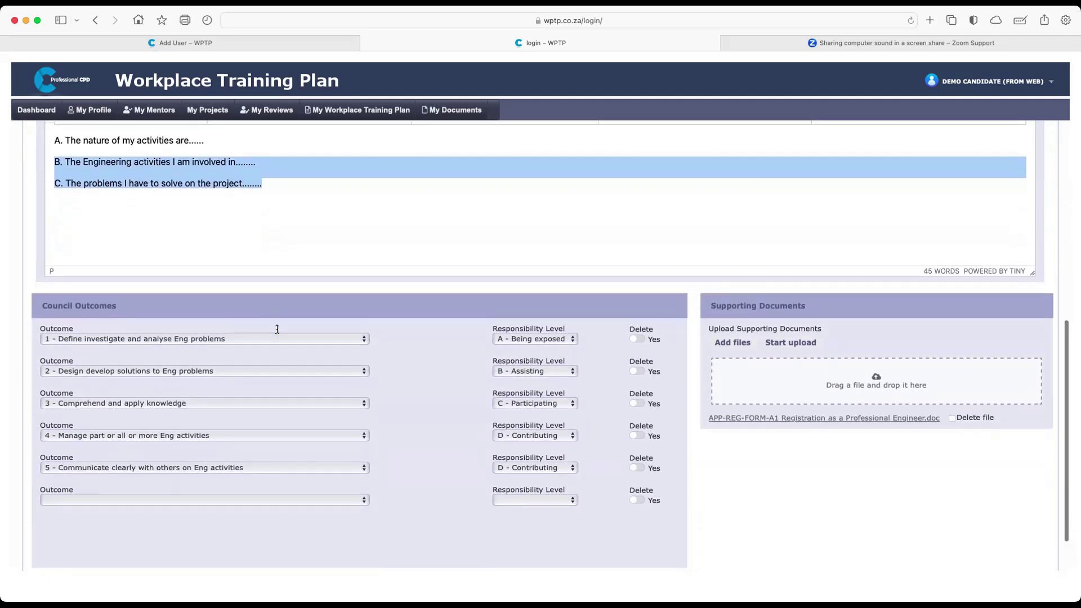
scroll(277, 330, up, 4)
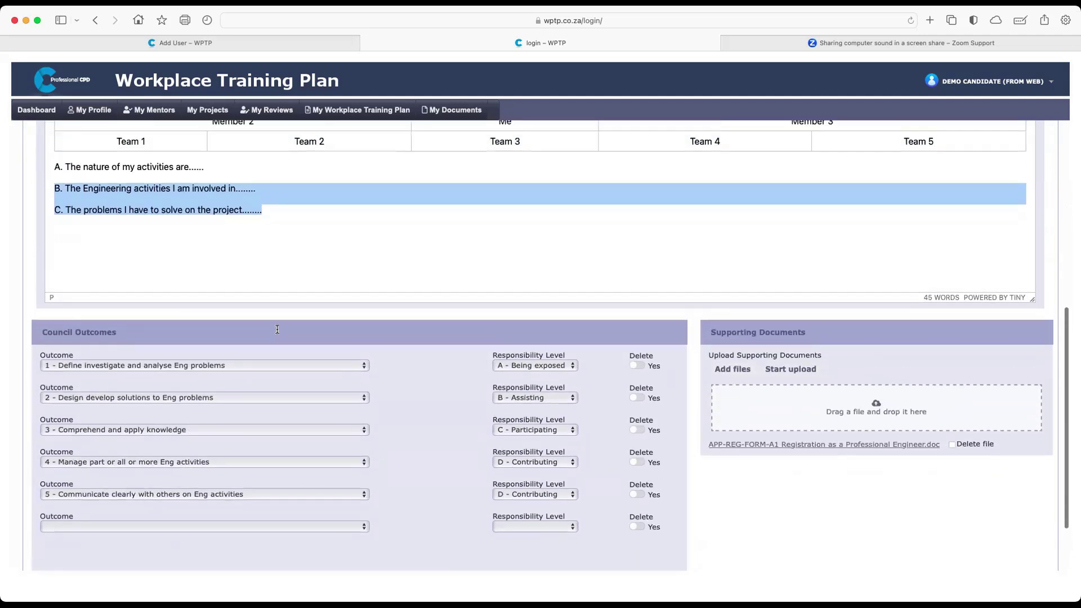
Check the outcome and responsibility level options of council outcome 1 without changing them, and mark that outcome for deletion.
click(205, 373)
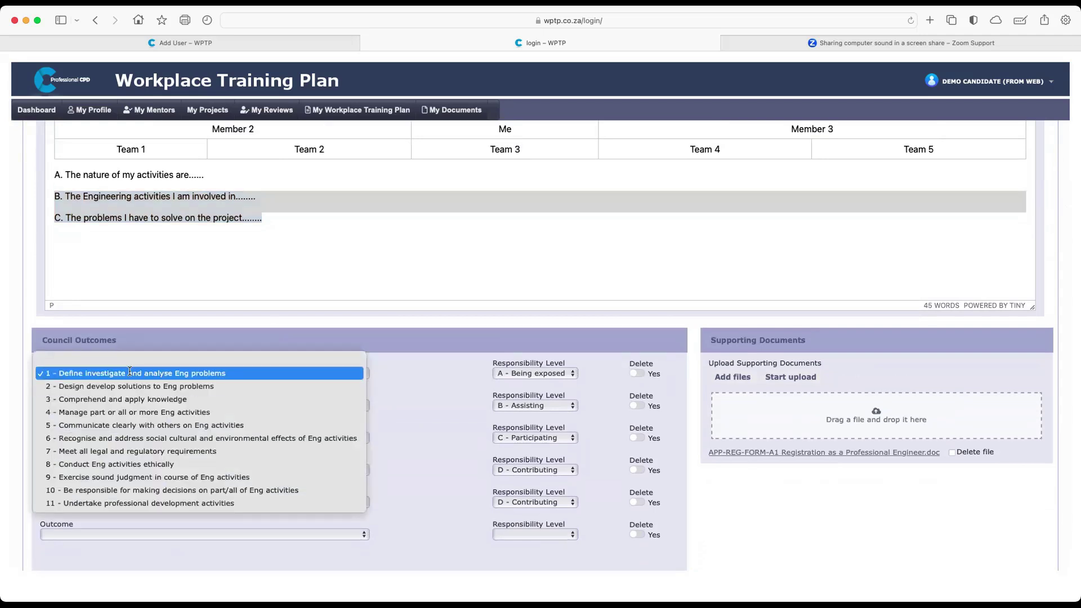
click(405, 375)
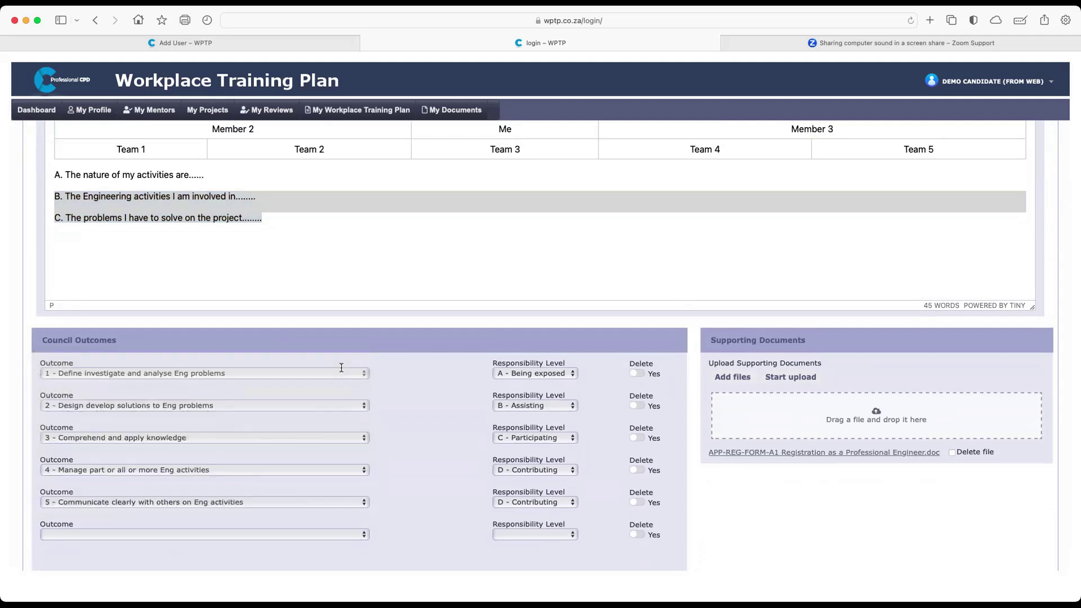
click(531, 373)
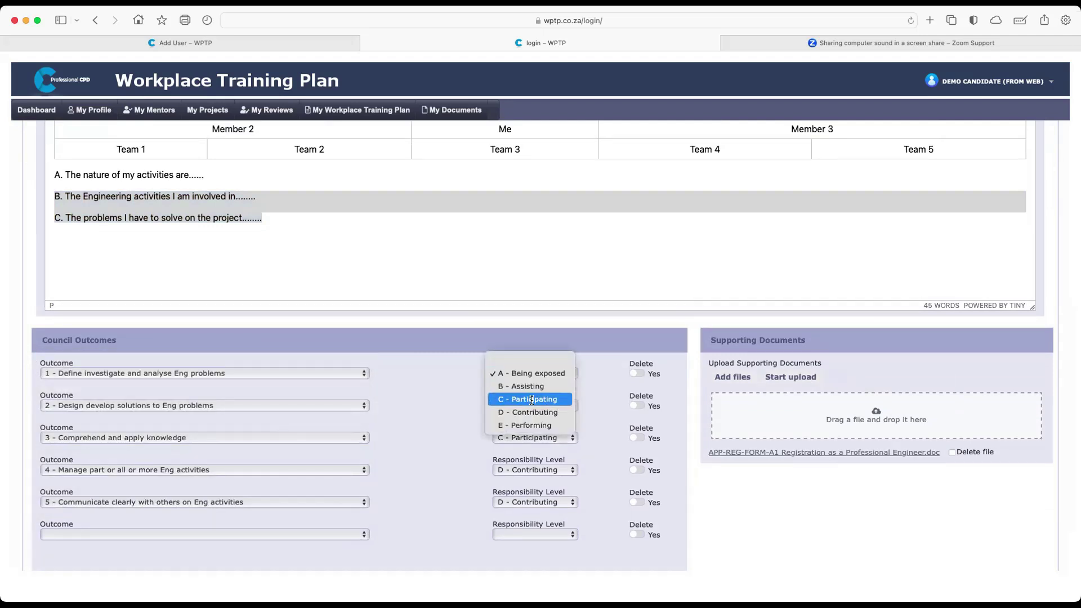
click(449, 378)
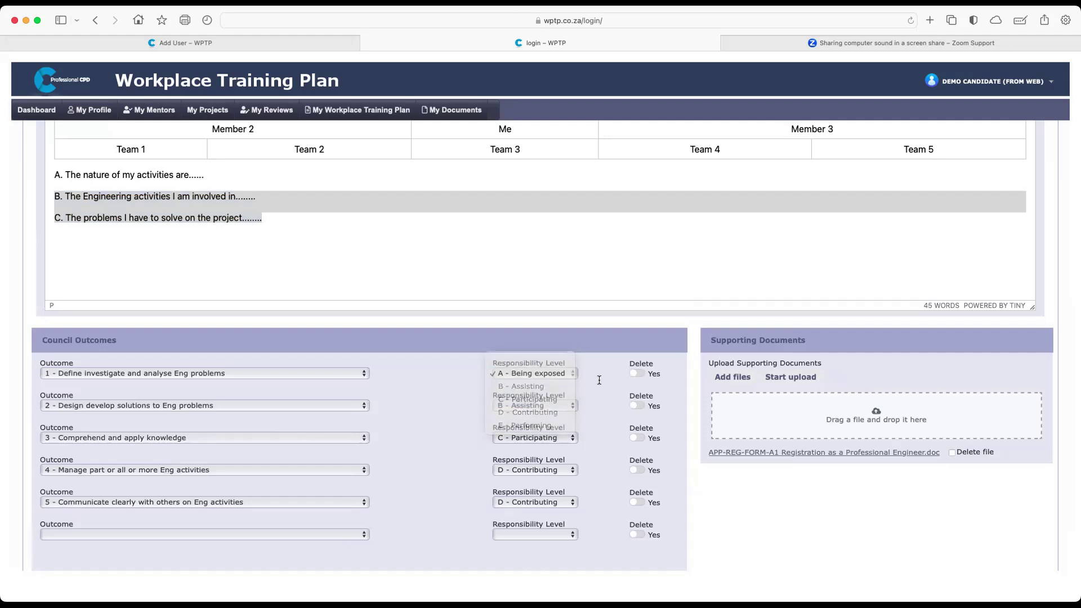
click(638, 375)
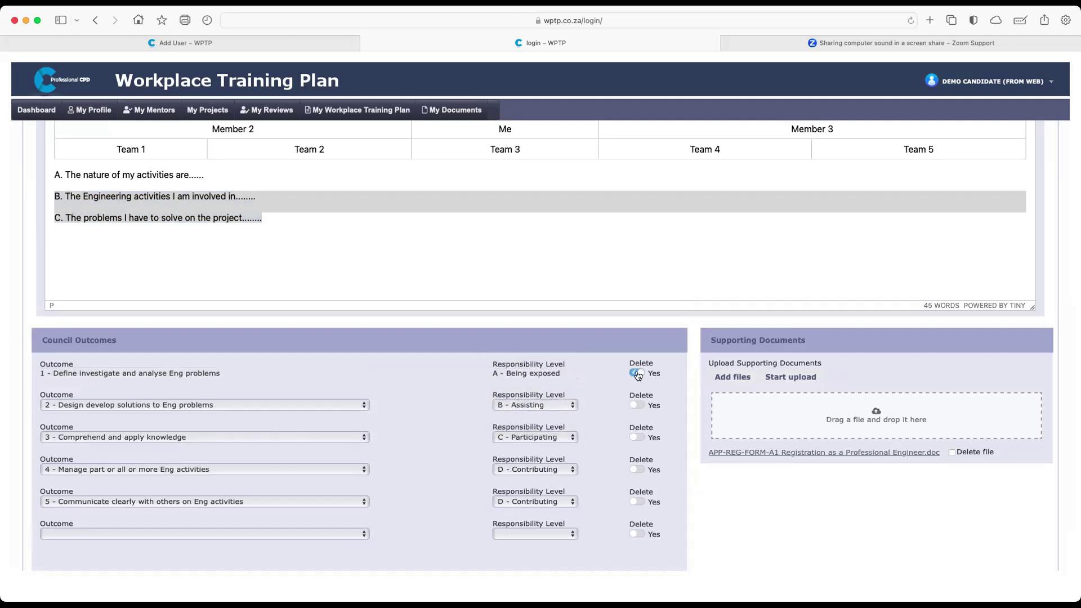
Remove the deletion mark from council outcome 1 and check the outcome options of the empty last row without choosing one.
click(638, 374)
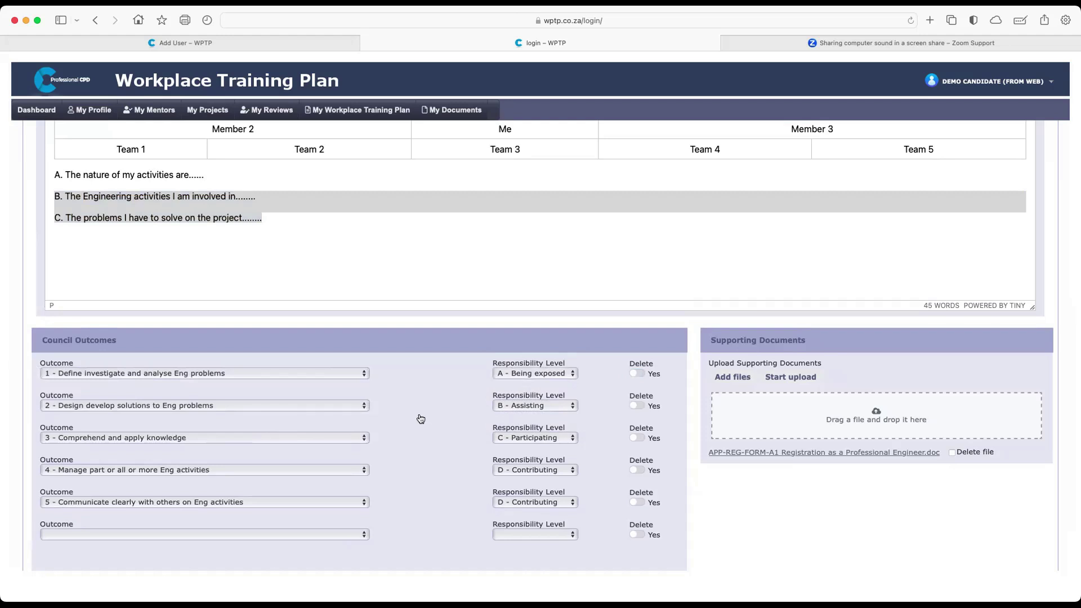
scroll(421, 419, down, 3)
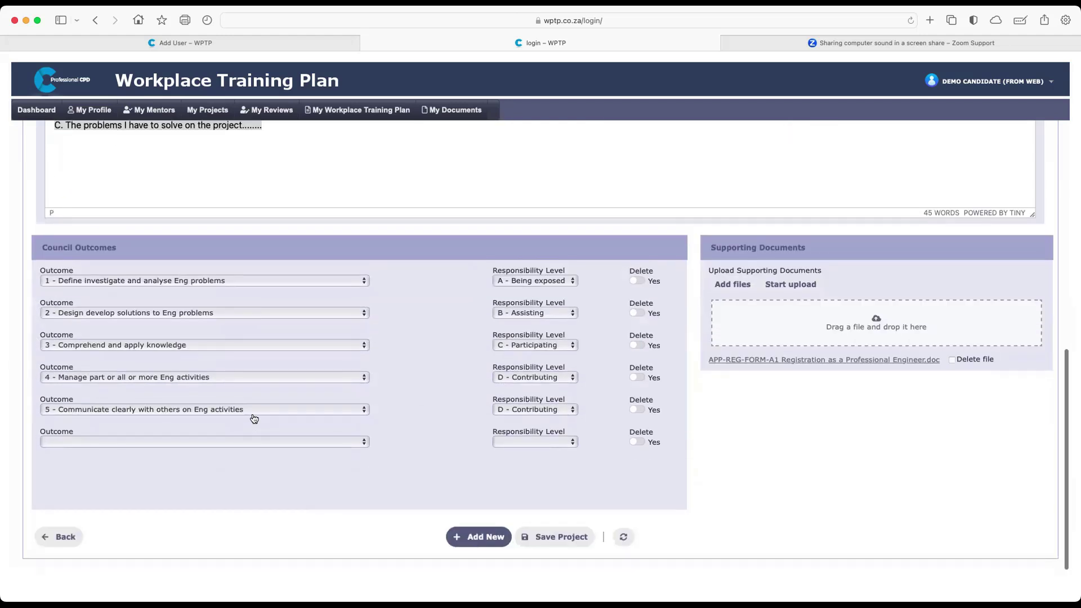
click(221, 443)
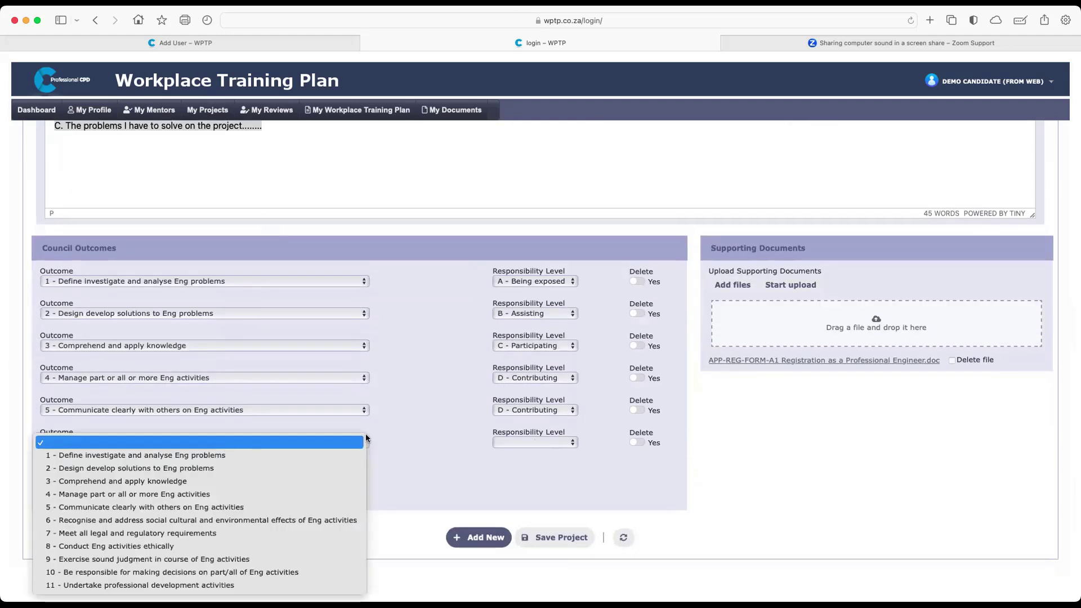
click(569, 422)
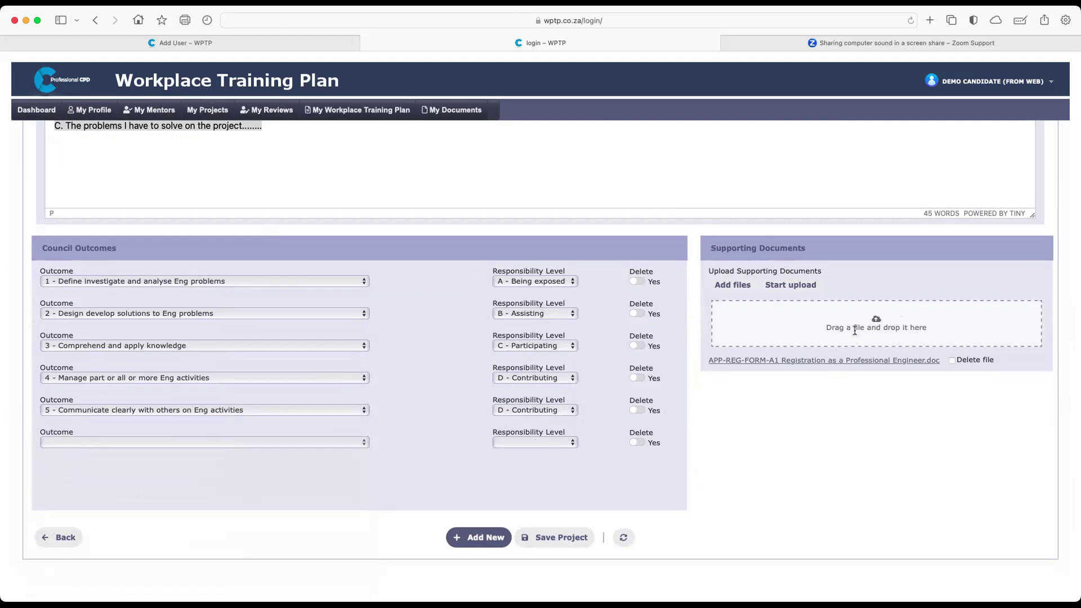
Go to the candidate's reviews and open the review of Demo Project 1 for editing.
scroll(751, 352, up, 10)
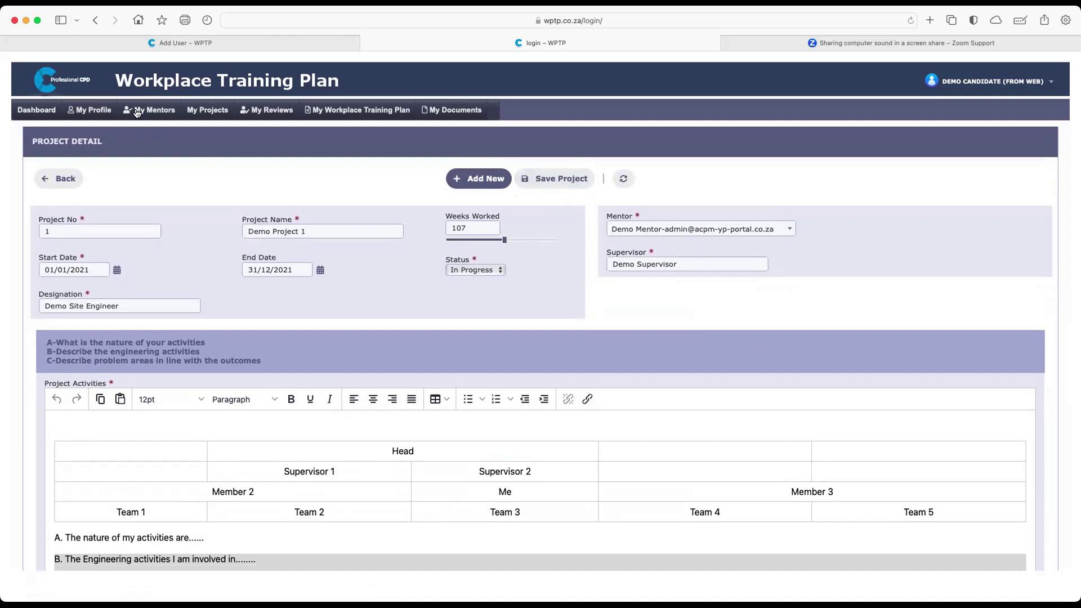
click(276, 112)
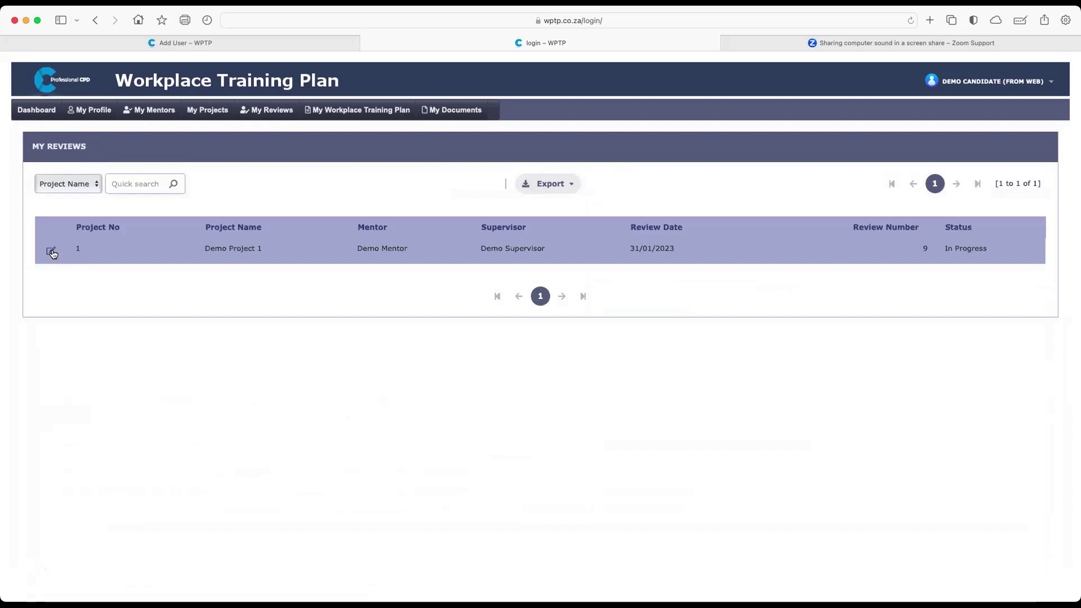
click(52, 251)
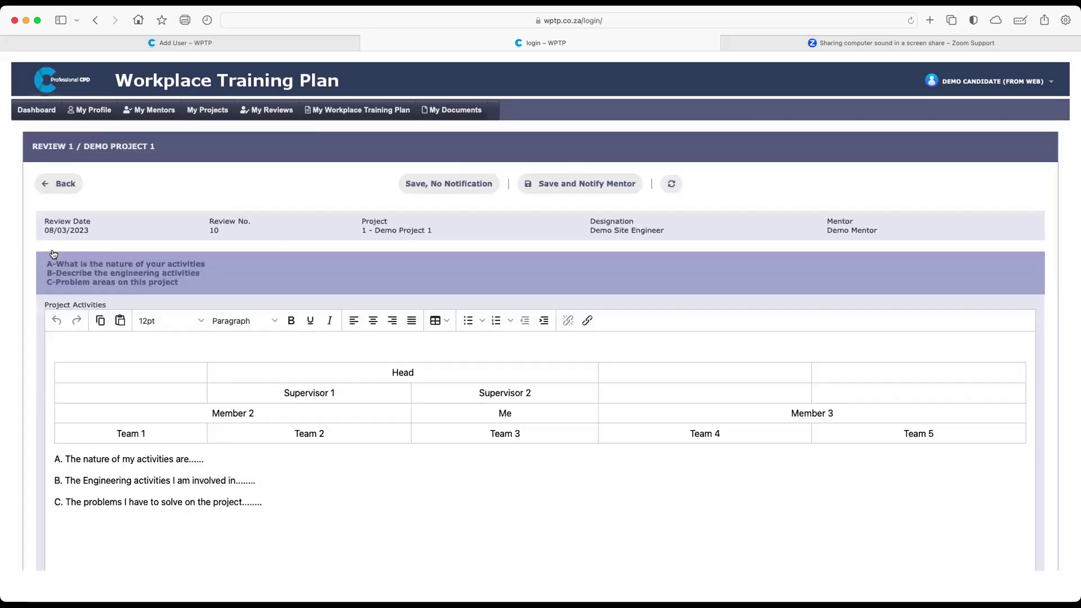